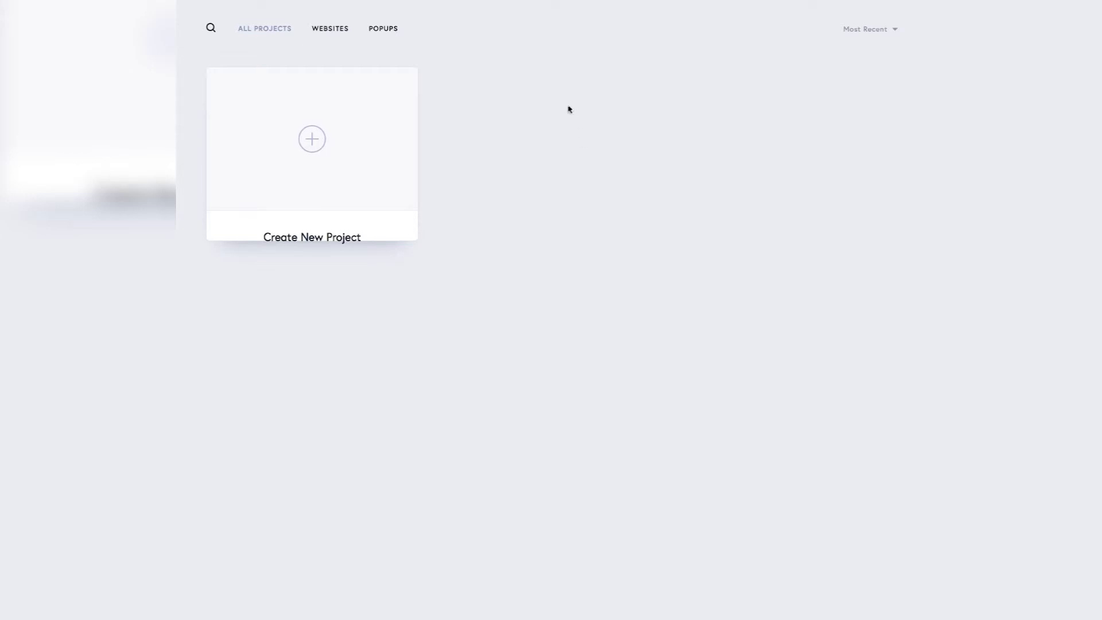
Create a new Website & Landing Page project and open it for editing.
{"action": "left_click", "coordinate": [319, 138]}
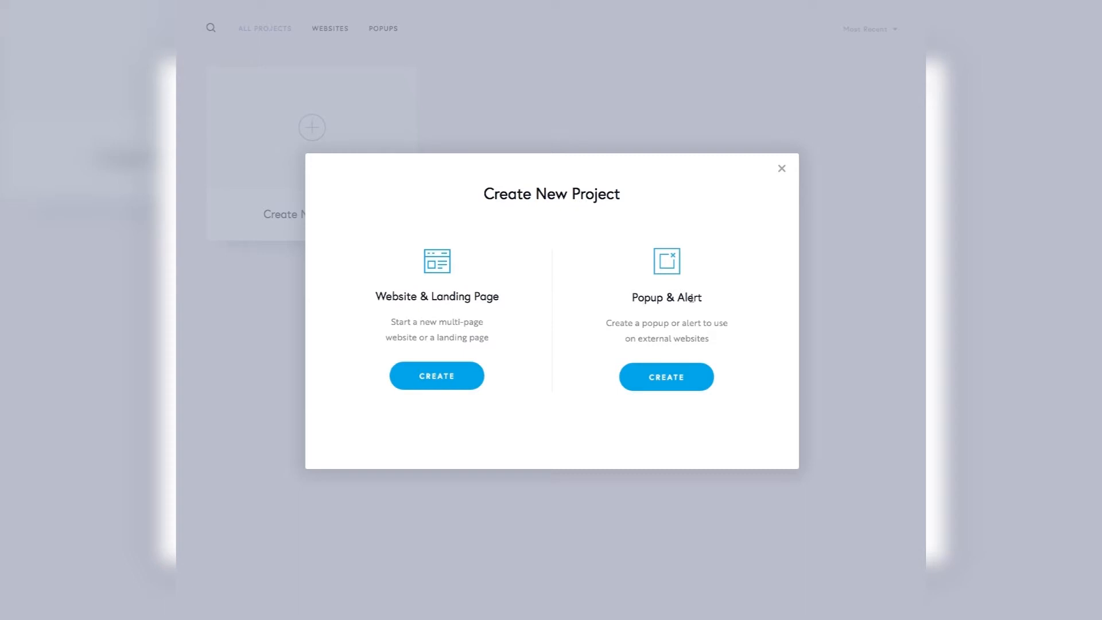
{"action": "left_click", "coordinate": [429, 378]}
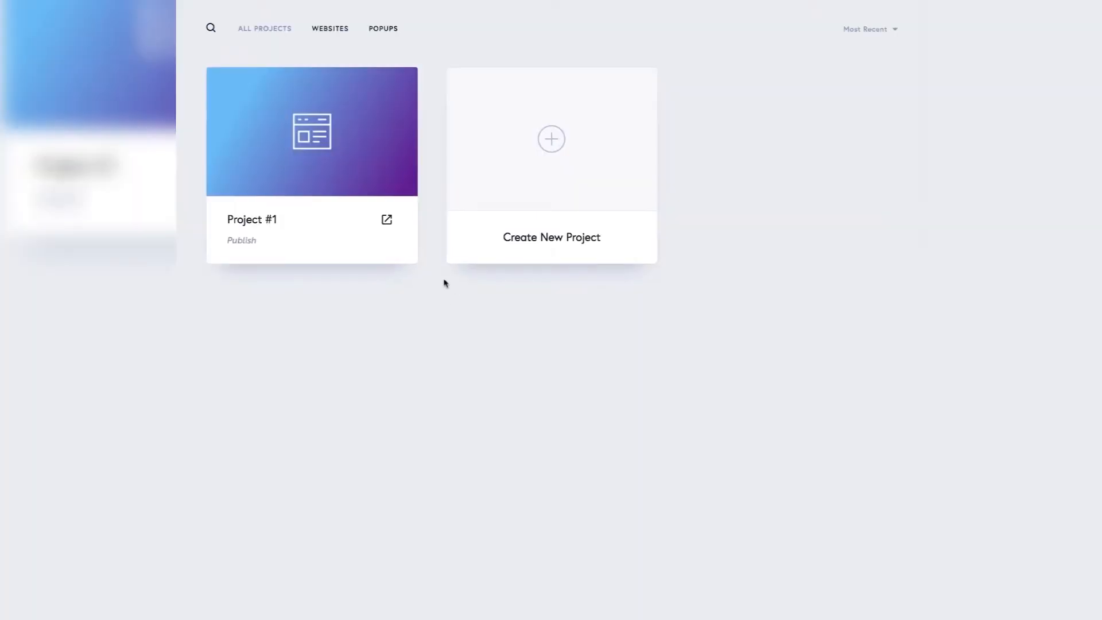
{"action": "mouse_move", "coordinate": [327, 141]}
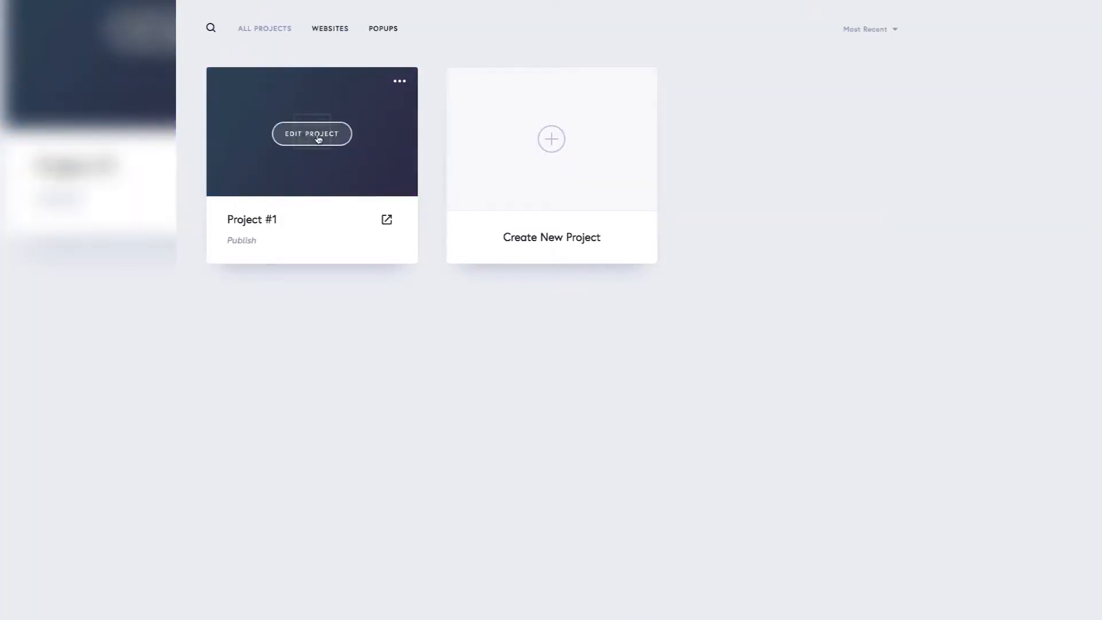
{"action": "left_click", "coordinate": [319, 138]}
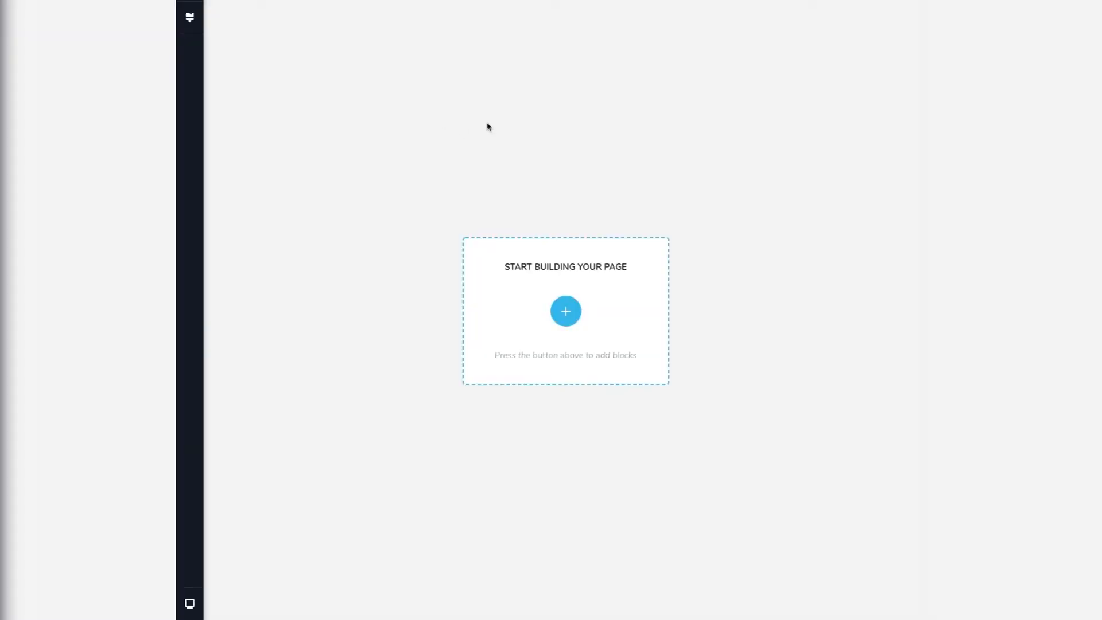
Open the block library for the empty page and show its blocks in the Dark style.
{"action": "left_click", "coordinate": [566, 312]}
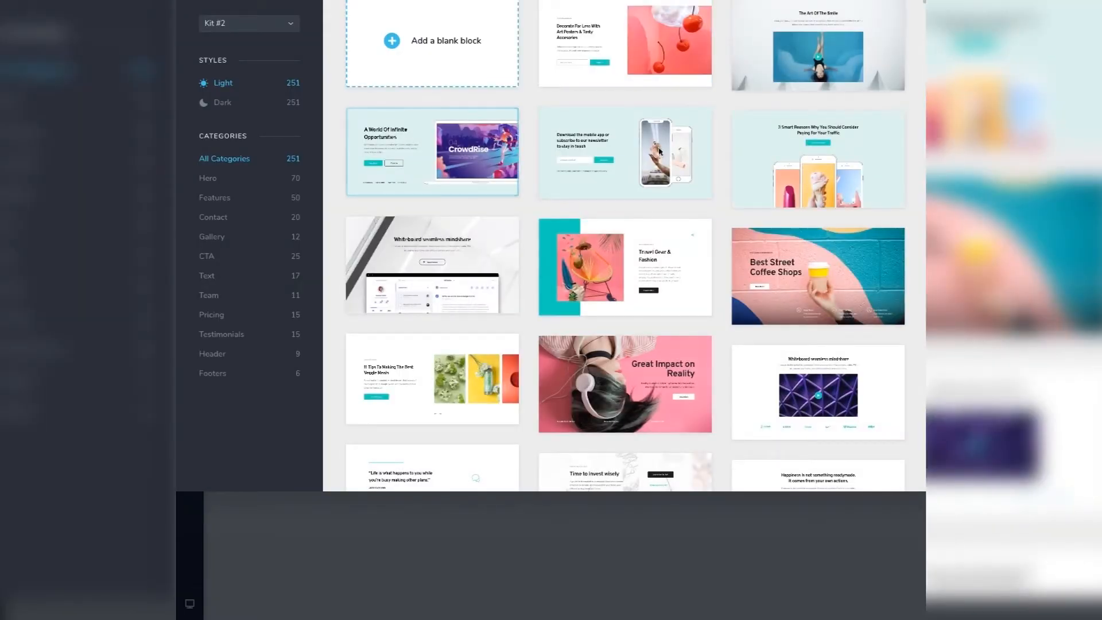
{"action": "left_click", "coordinate": [228, 104]}
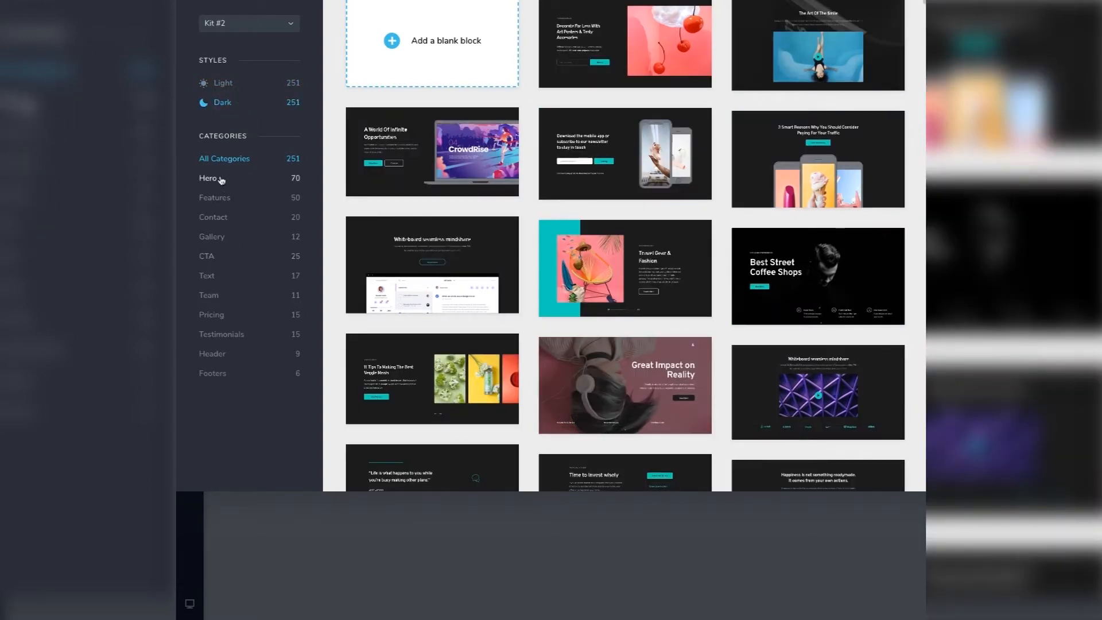
Look through the dark blocks in the categories from Hero and Features to Header and Footers.
{"action": "left_click", "coordinate": [224, 179]}
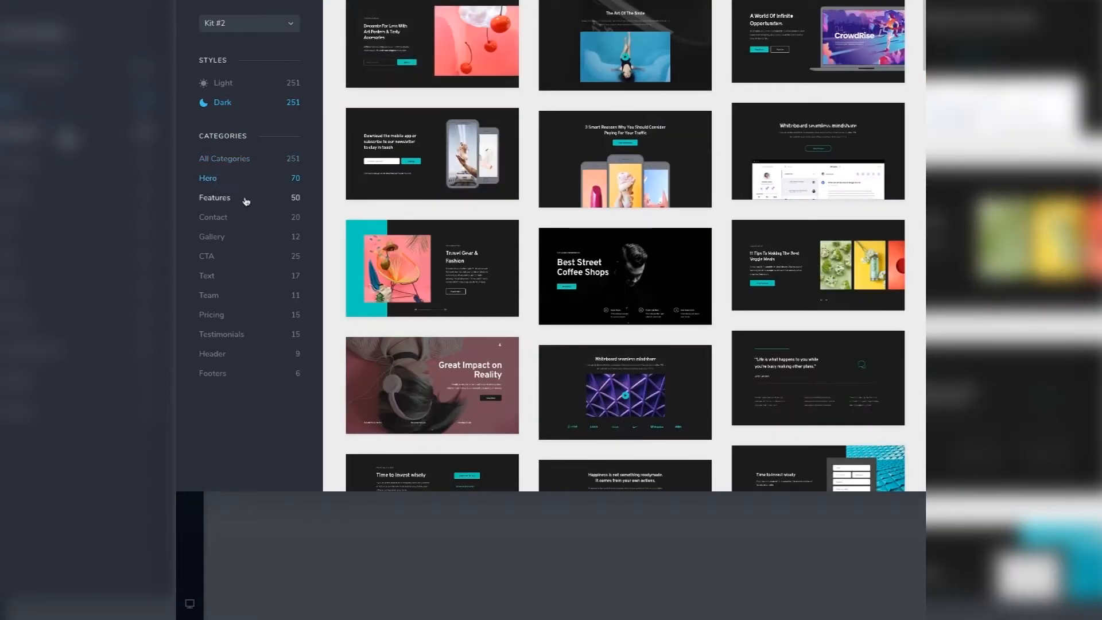
{"action": "left_click", "coordinate": [246, 199]}
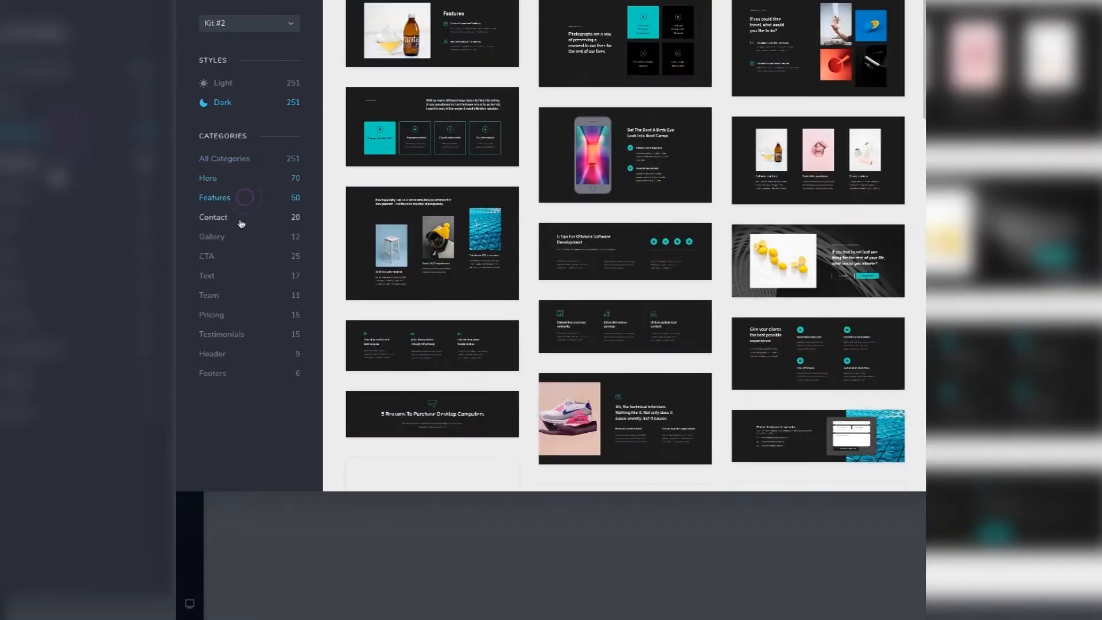
{"action": "left_click", "coordinate": [240, 224]}
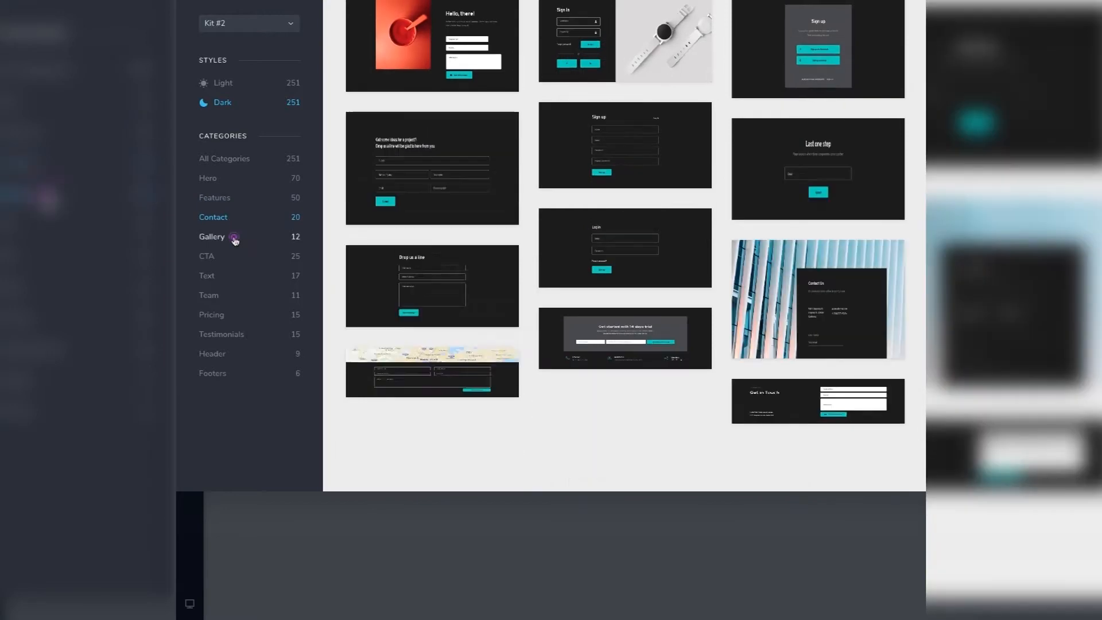
{"action": "left_click", "coordinate": [235, 239]}
{"action": "left_click", "coordinate": [226, 260]}
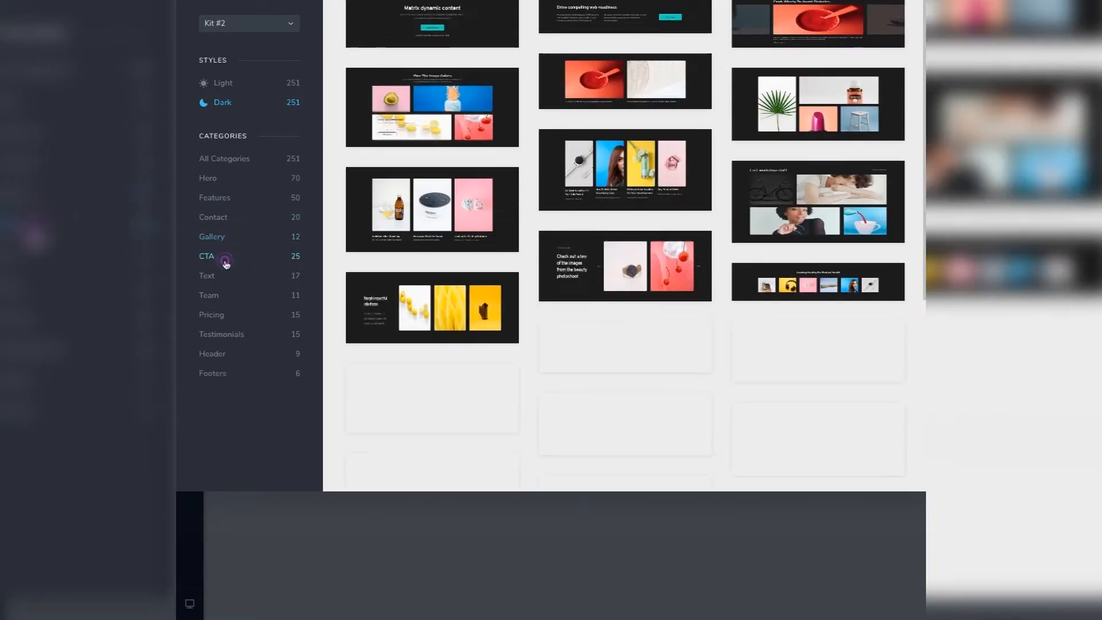
{"action": "left_click", "coordinate": [222, 298]}
{"action": "left_click", "coordinate": [222, 317]}
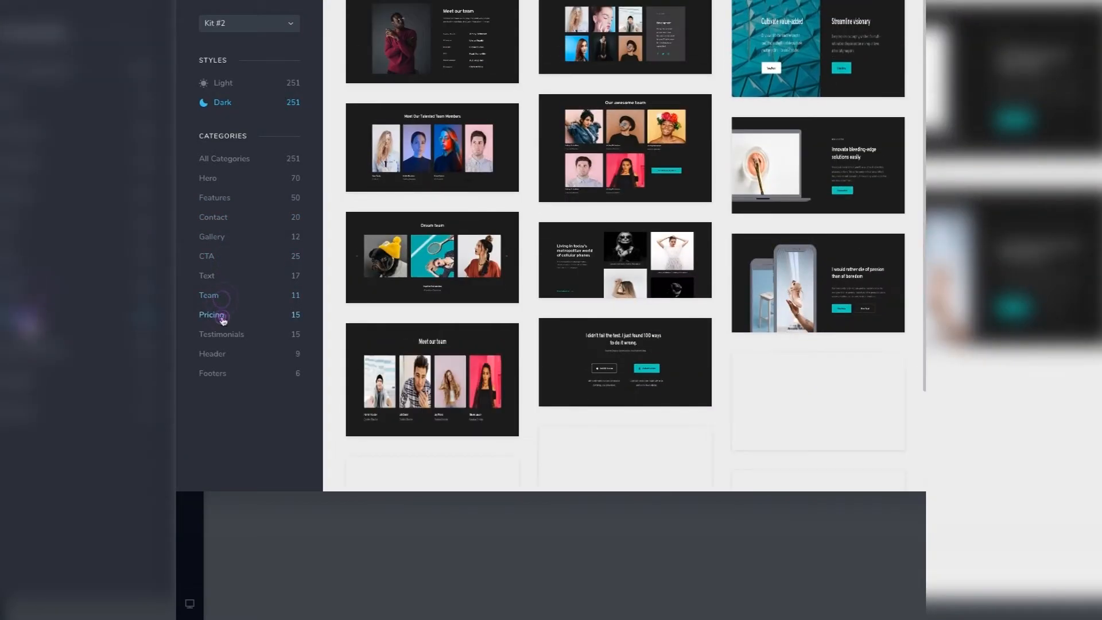
{"action": "left_click", "coordinate": [232, 334]}
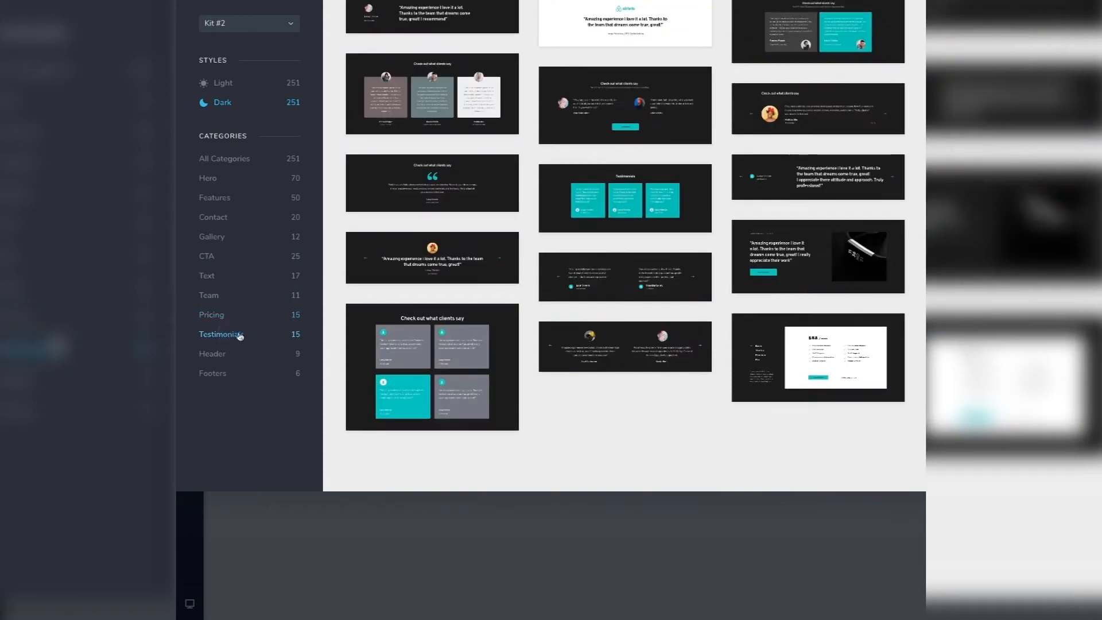
{"action": "left_click", "coordinate": [217, 356]}
{"action": "left_click", "coordinate": [224, 375]}
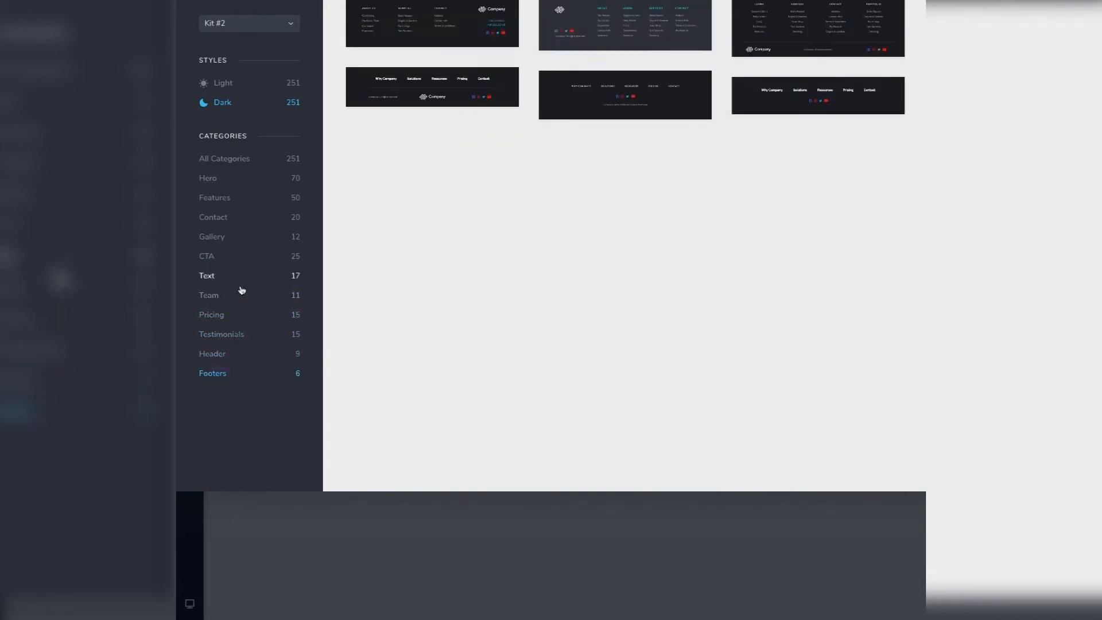
Add the dark CTA block with two text columns and a boxed sign-up form to the page.
{"action": "left_click", "coordinate": [230, 259]}
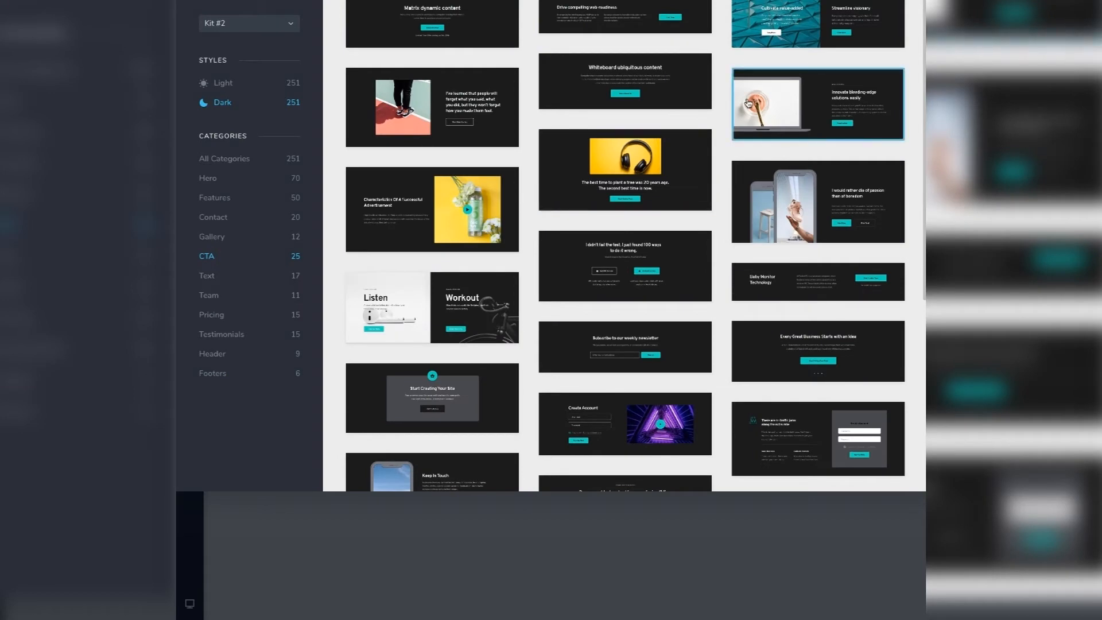
{"action": "scroll", "coordinate": [626, 172], "scroll_direction": "down", "scroll_amount": 5}
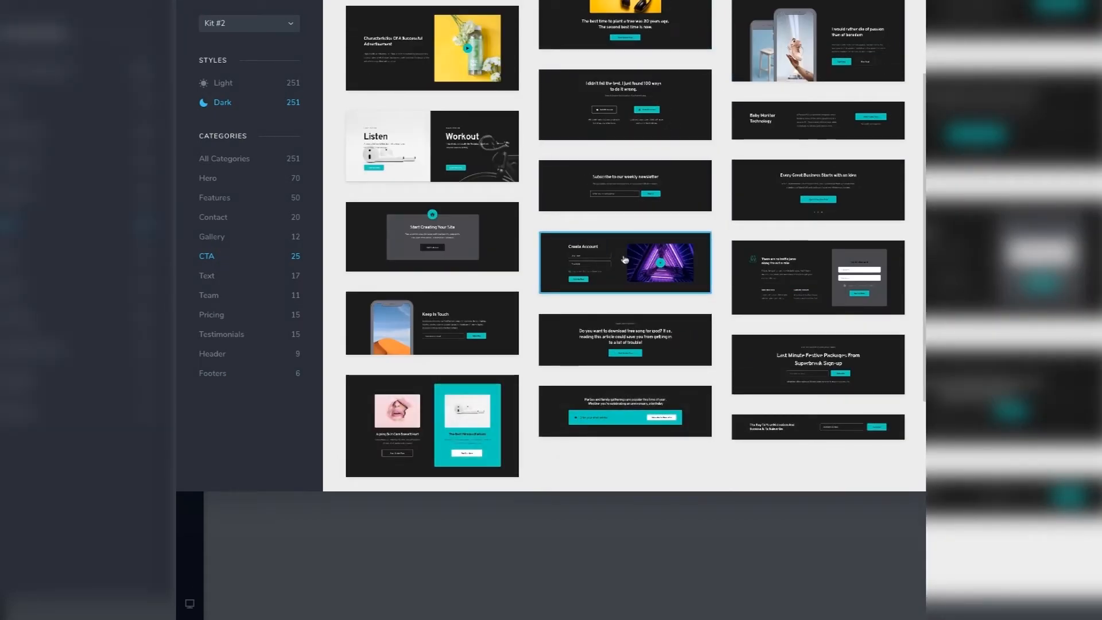
{"action": "left_click", "coordinate": [791, 278]}
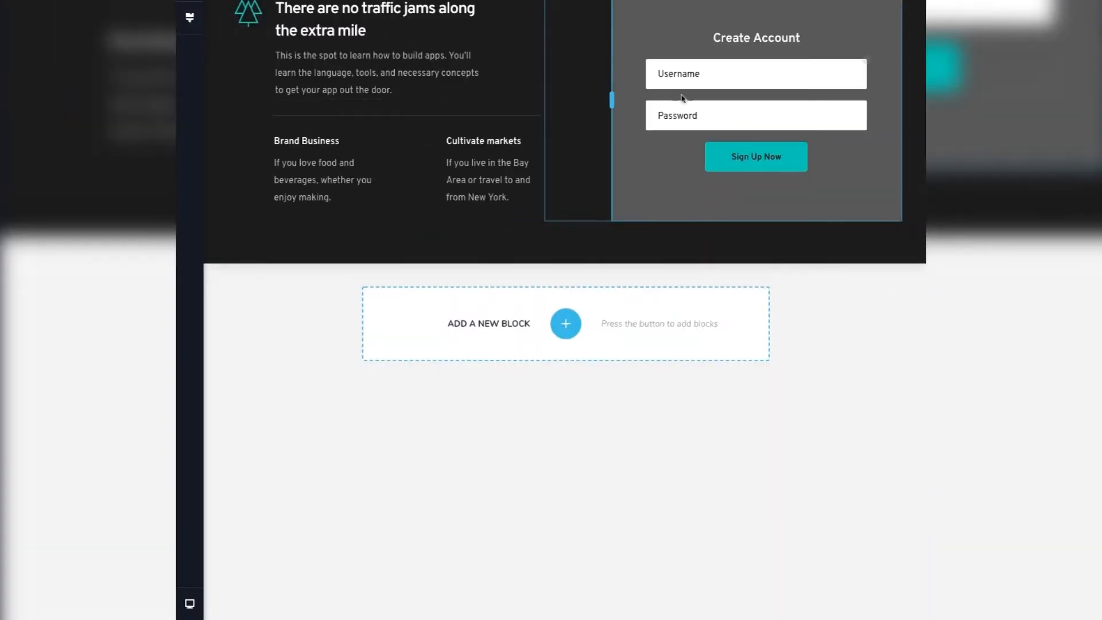
Add the dark Features block with a heading above four icon boxes, one of them filled teal, below the form block.
{"action": "left_click", "coordinate": [564, 326]}
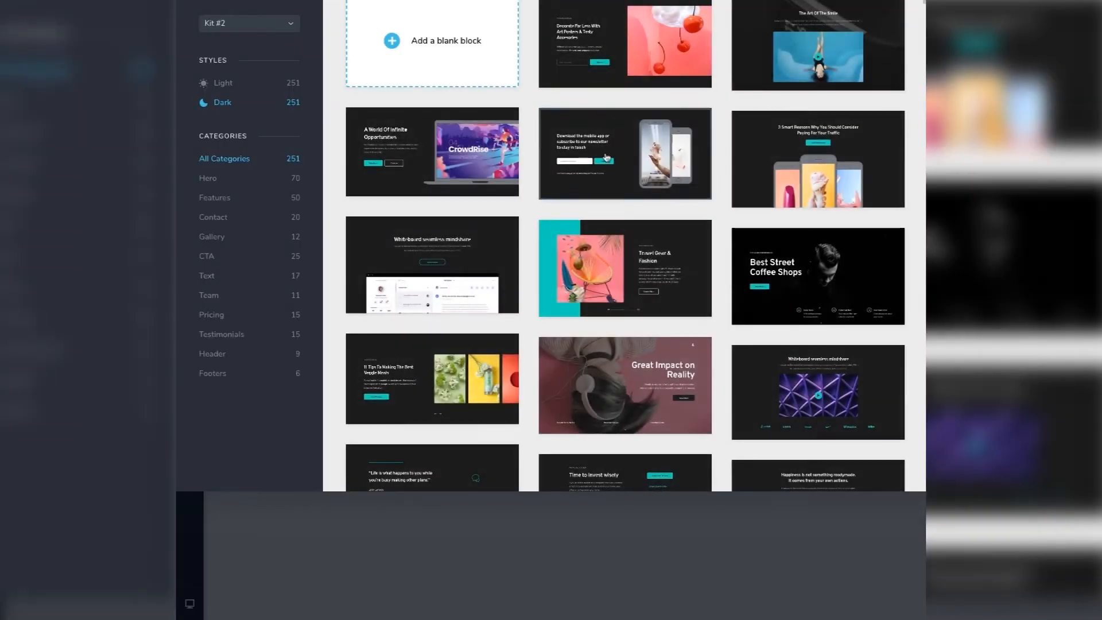
{"action": "left_click", "coordinate": [233, 200]}
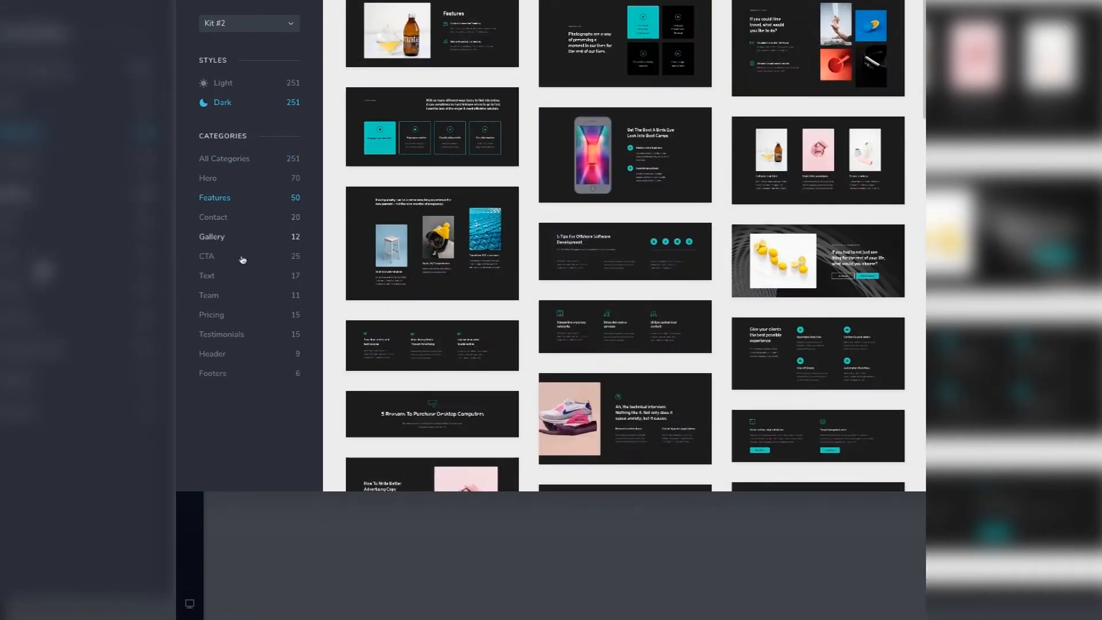
{"action": "left_click", "coordinate": [430, 133]}
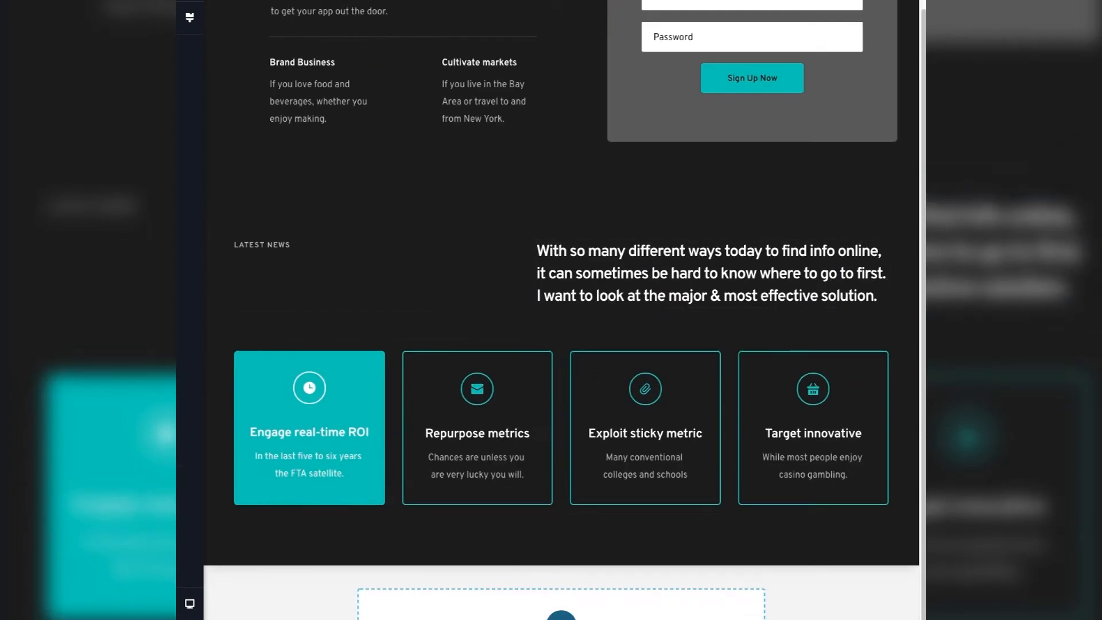
Add the dark Pricing block with white Company and teal Startup plan cards beside a text column.
{"action": "left_click", "coordinate": [562, 617]}
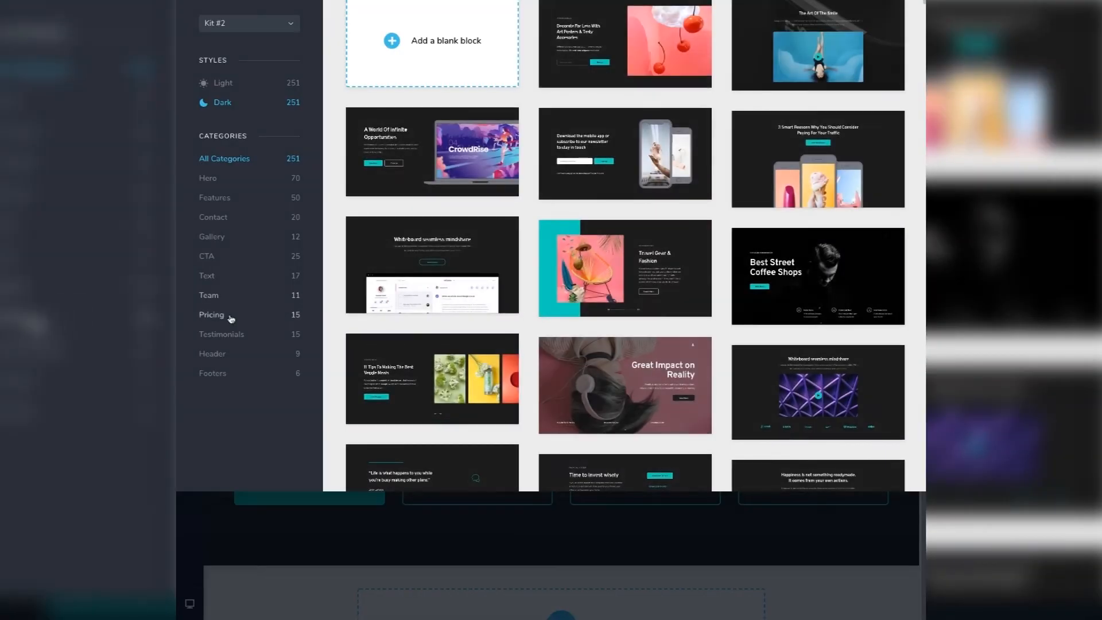
{"action": "left_click", "coordinate": [229, 317]}
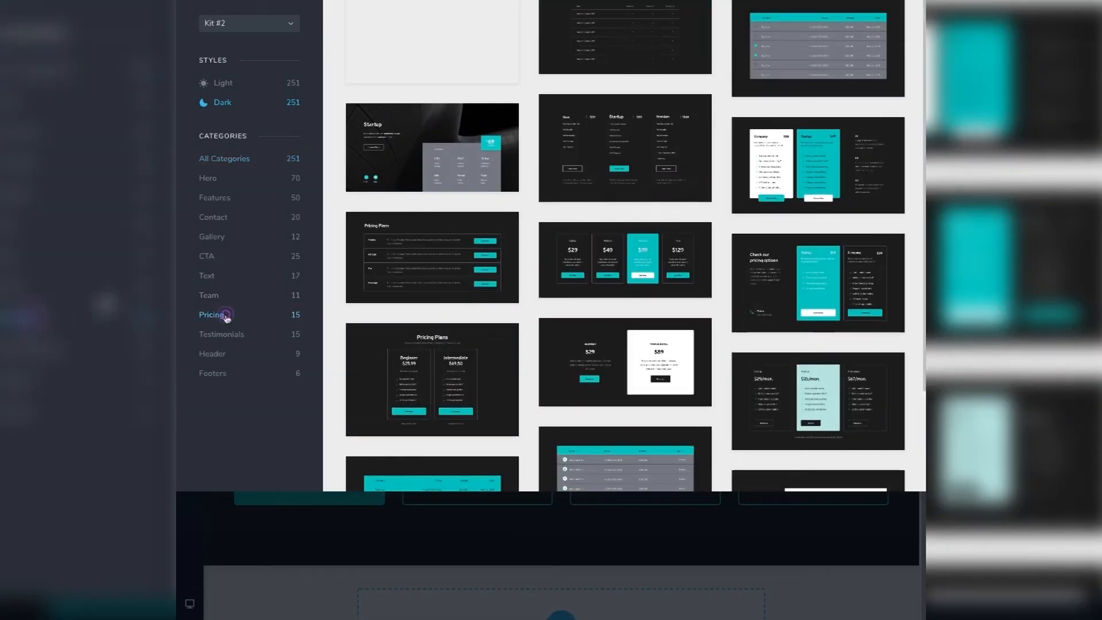
{"action": "left_click", "coordinate": [790, 150]}
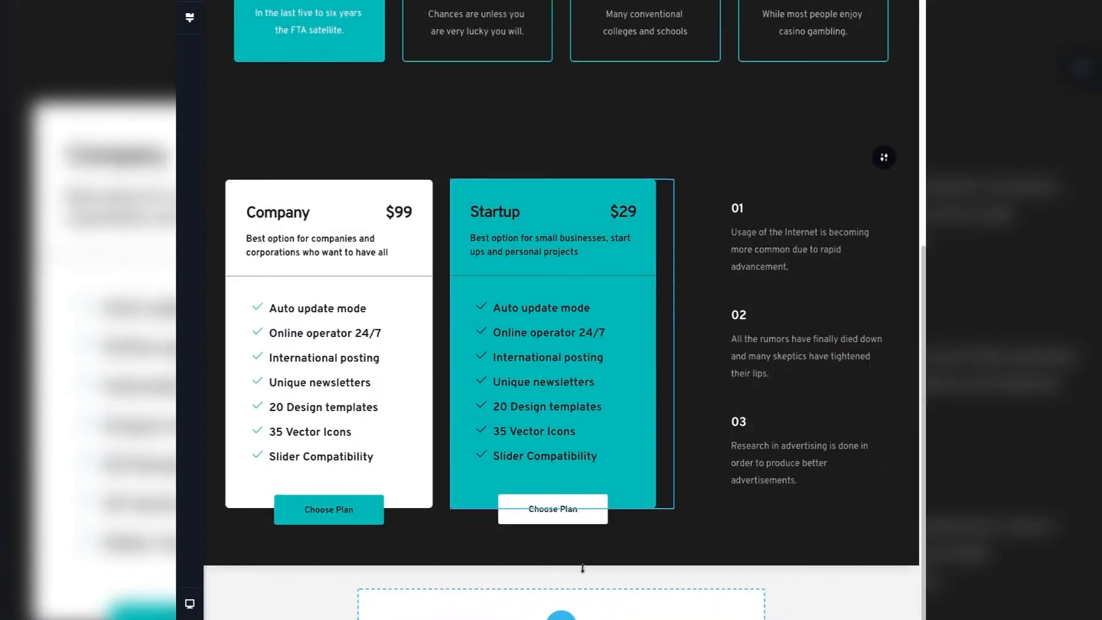
Add the dark Testimonials block with three teal quote cards below the pricing block.
{"action": "left_click", "coordinate": [562, 616]}
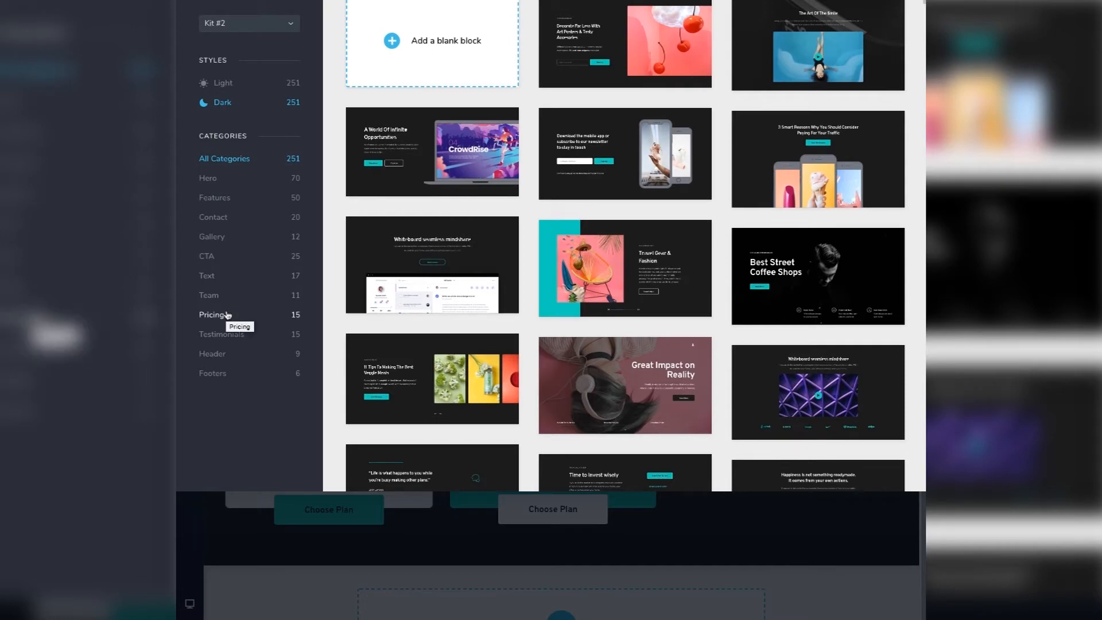
{"action": "left_click", "coordinate": [221, 335]}
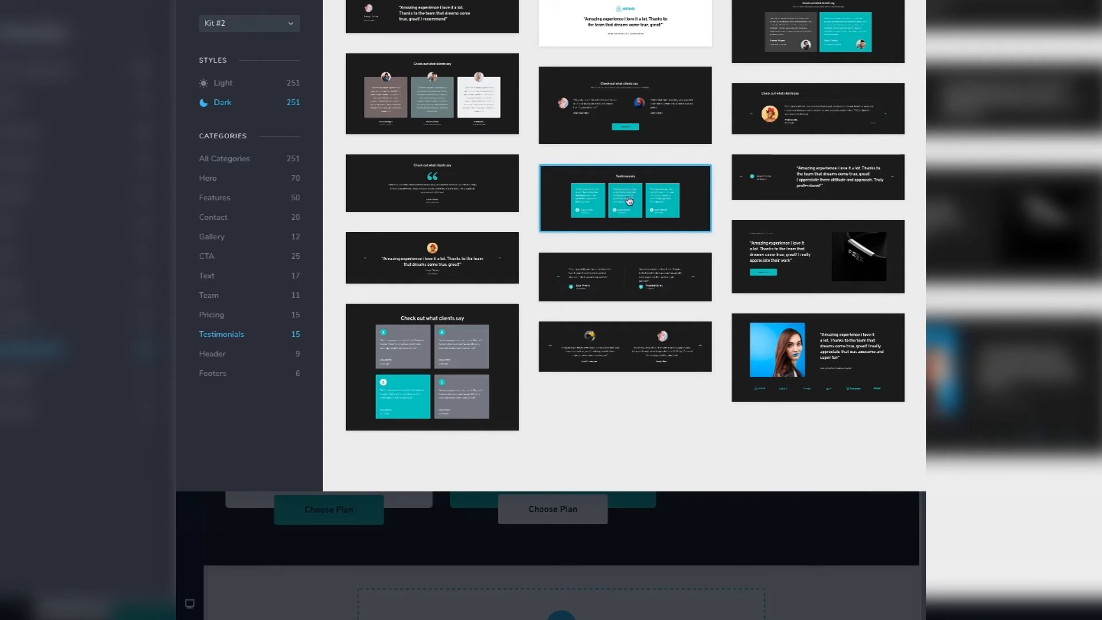
{"action": "left_click", "coordinate": [630, 201]}
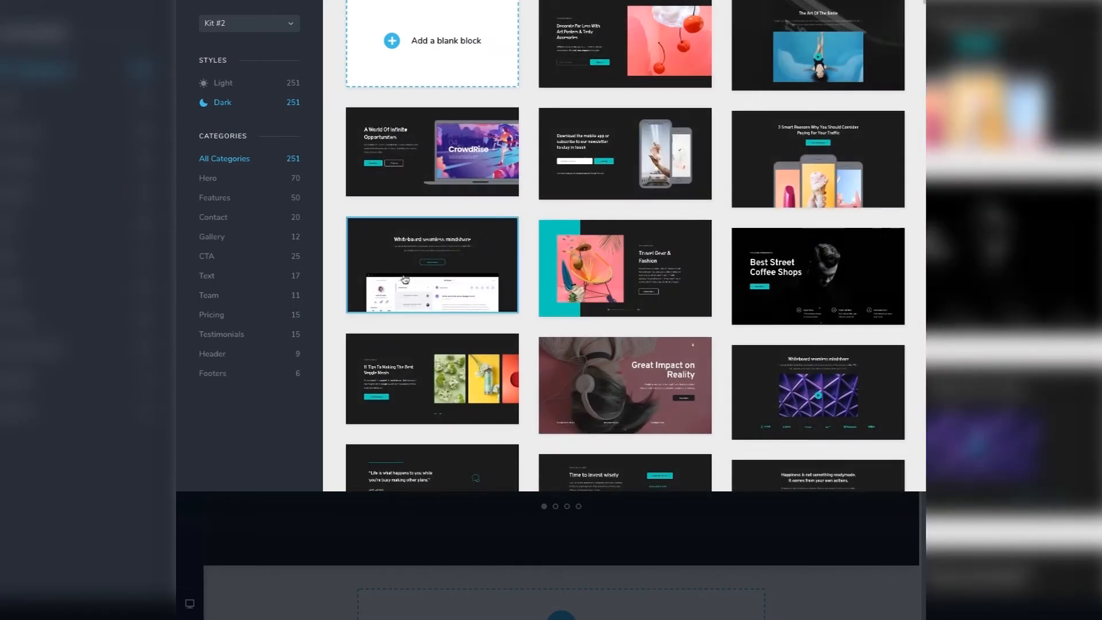
Add the dark Footers block with a menu above the copyright text, centered company logo and social icons.
{"action": "left_click", "coordinate": [213, 353]}
{"action": "left_click", "coordinate": [217, 373]}
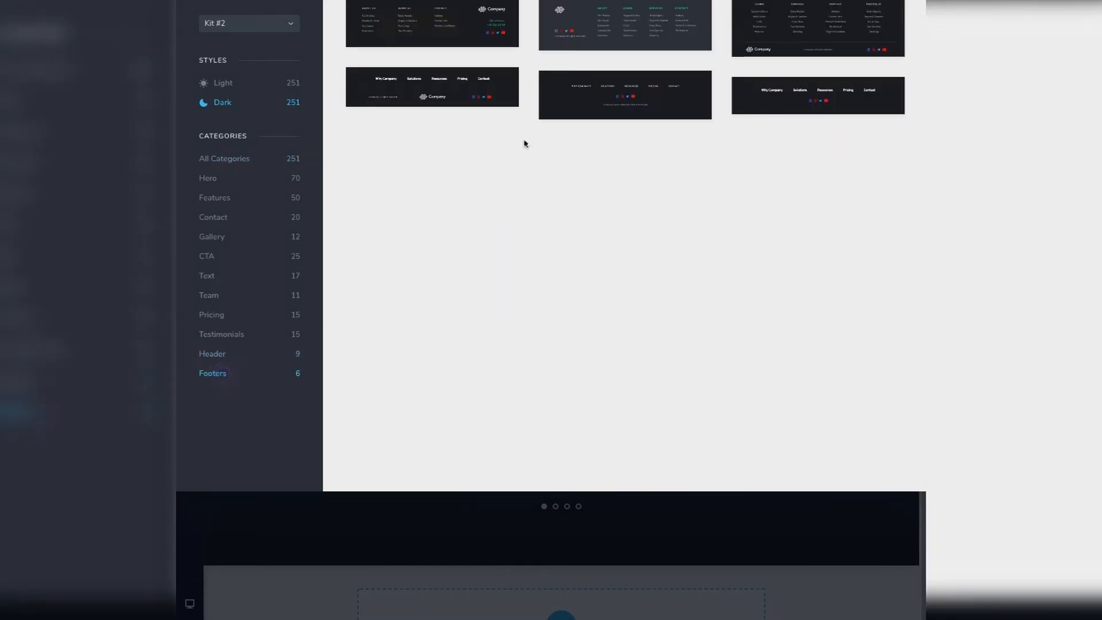
{"action": "left_click", "coordinate": [444, 91]}
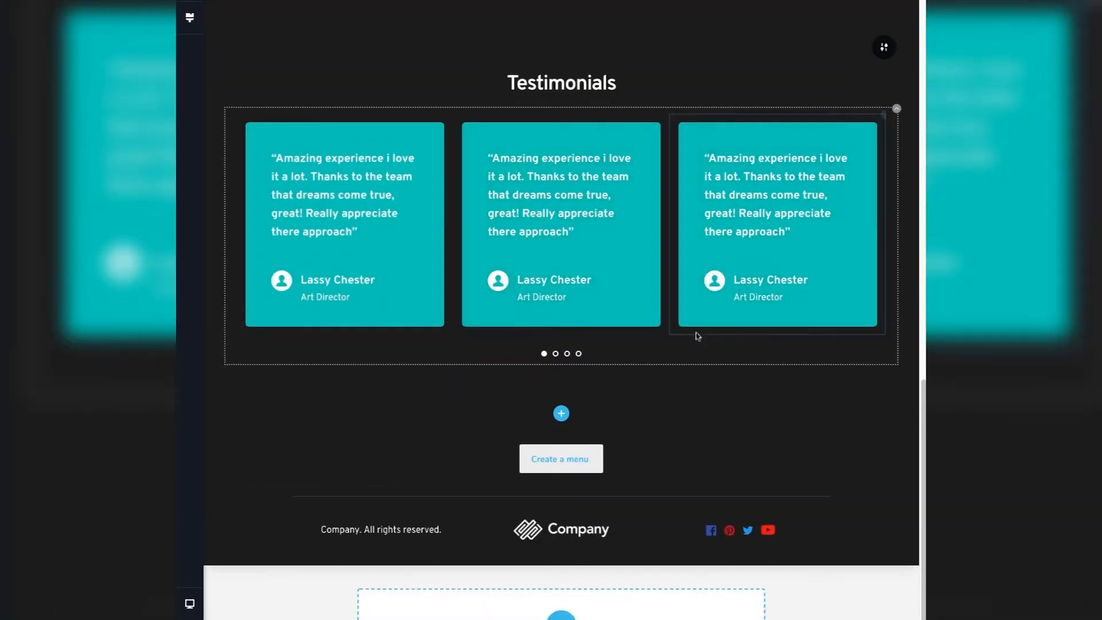
Open the integration settings of the Sign Up Now button in the Create Account form.
{"action": "scroll", "coordinate": [686, 336], "scroll_direction": "up", "scroll_amount": 8}
{"action": "scroll", "coordinate": [684, 334], "scroll_direction": "up", "scroll_amount": 10}
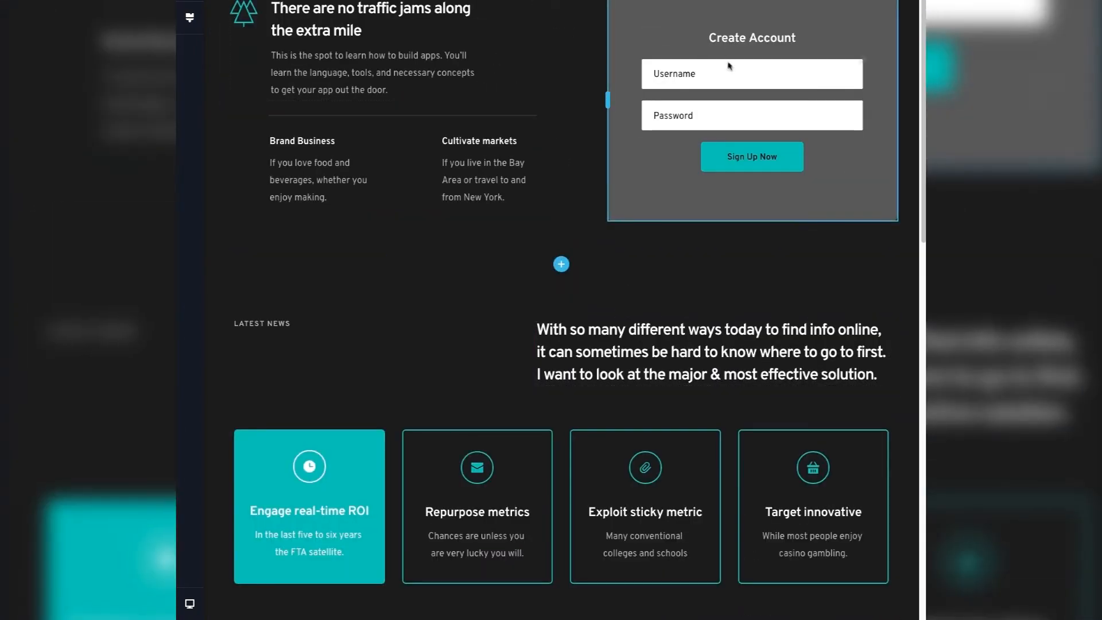
{"action": "left_click", "coordinate": [774, 157]}
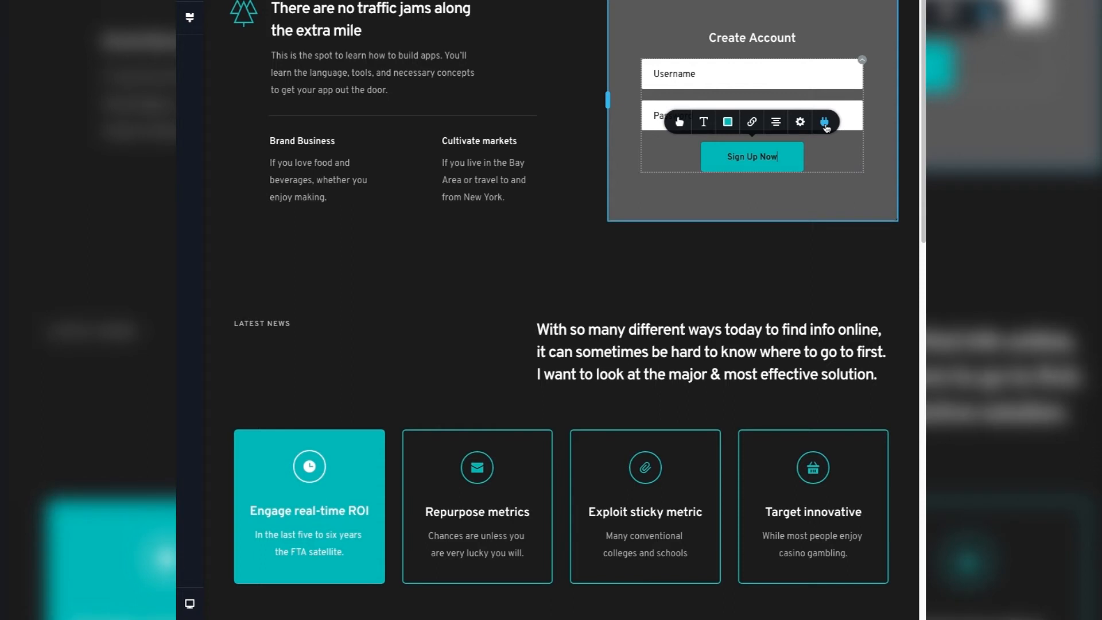
{"action": "left_click", "coordinate": [826, 124]}
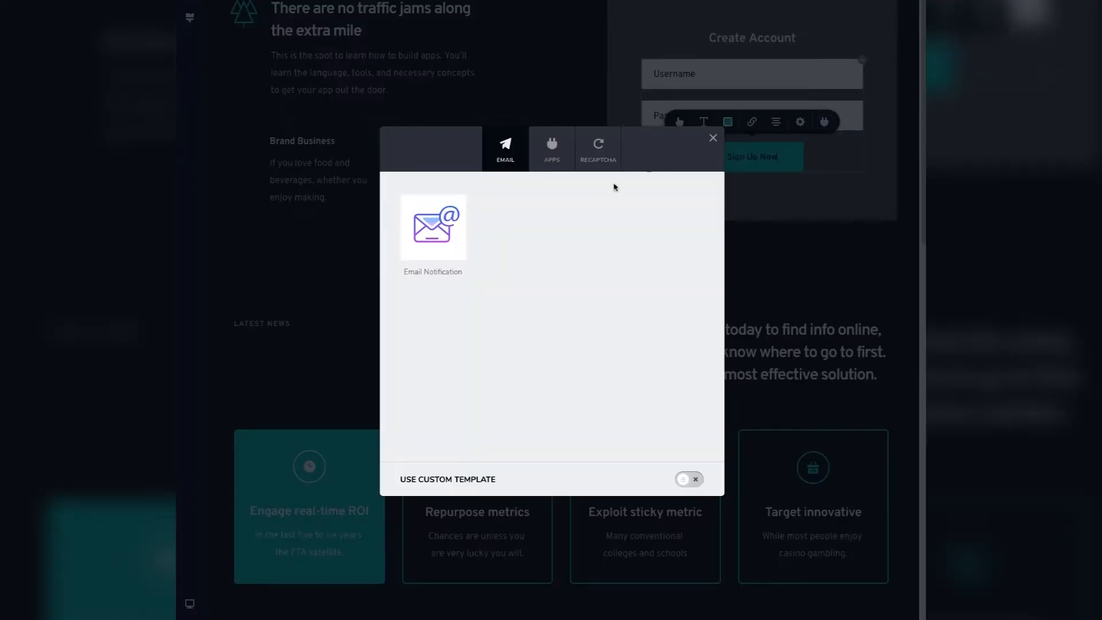
View the available app integrations and examine the connection fields for ActiveCampaign.
{"action": "left_click", "coordinate": [552, 150]}
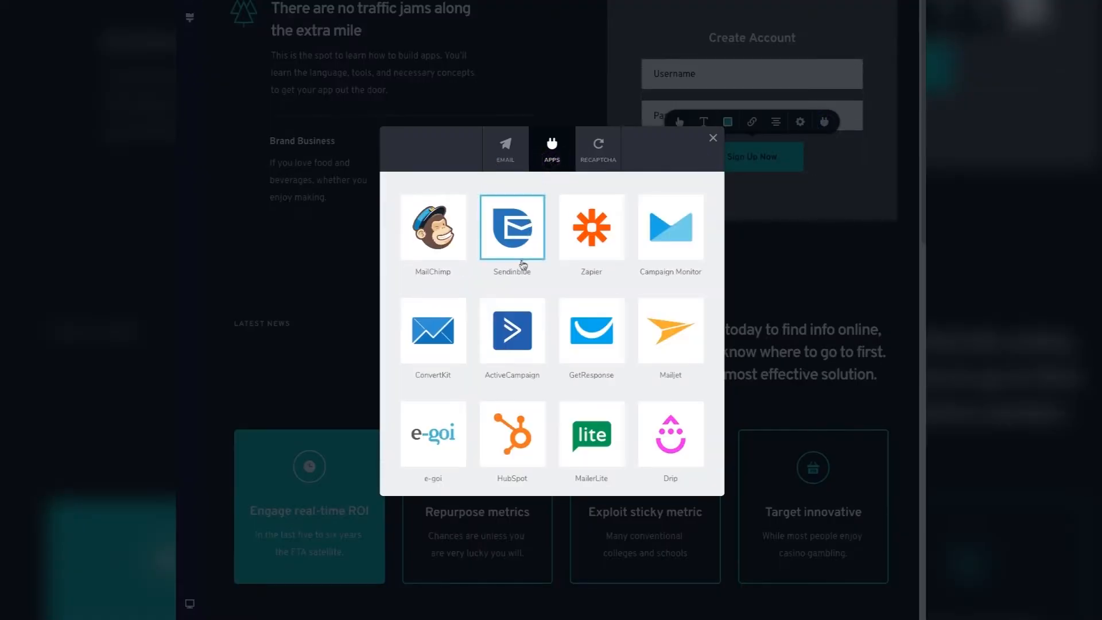
{"action": "left_click", "coordinate": [503, 330]}
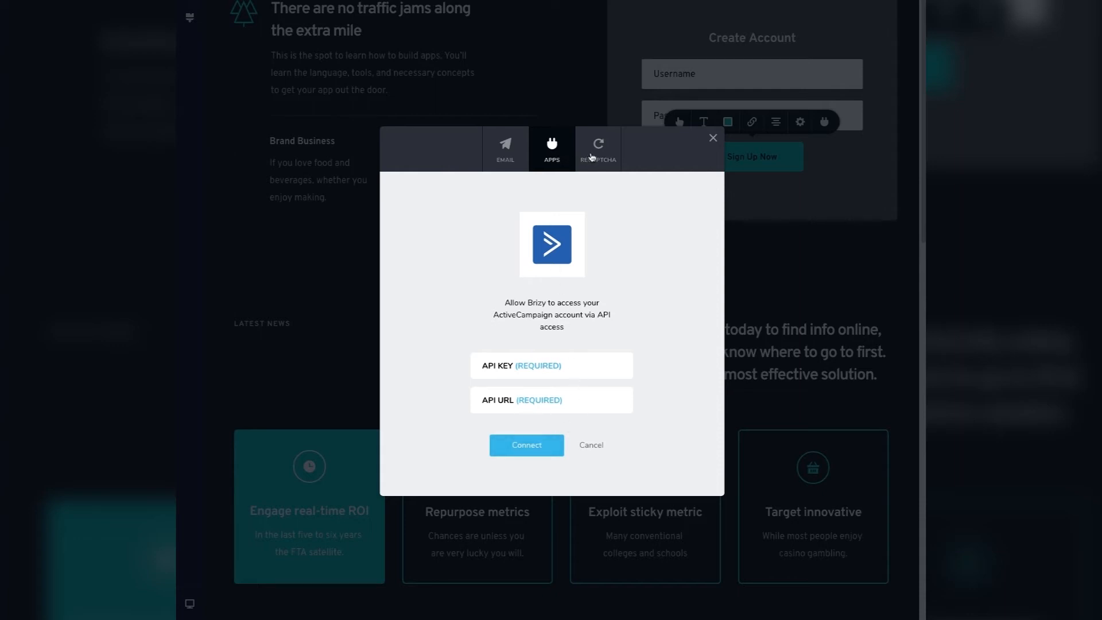
{"action": "left_click", "coordinate": [551, 365]}
Open the Email Notification setup for the form and examine its Email To, Subject and From Name fields.
{"action": "left_click", "coordinate": [512, 157]}
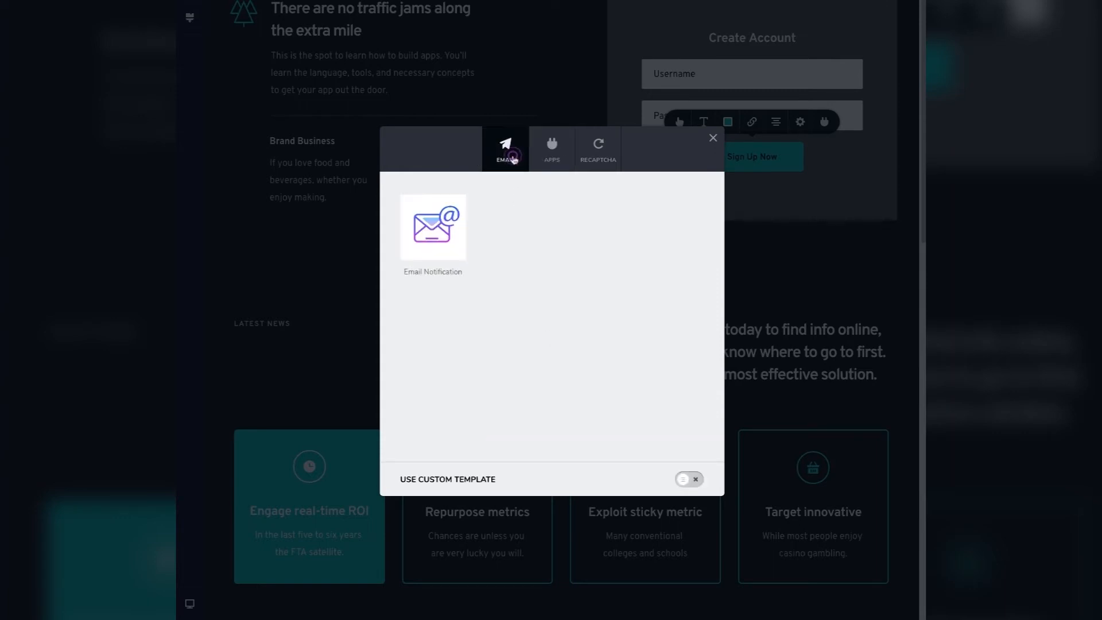
{"action": "left_click", "coordinate": [442, 240]}
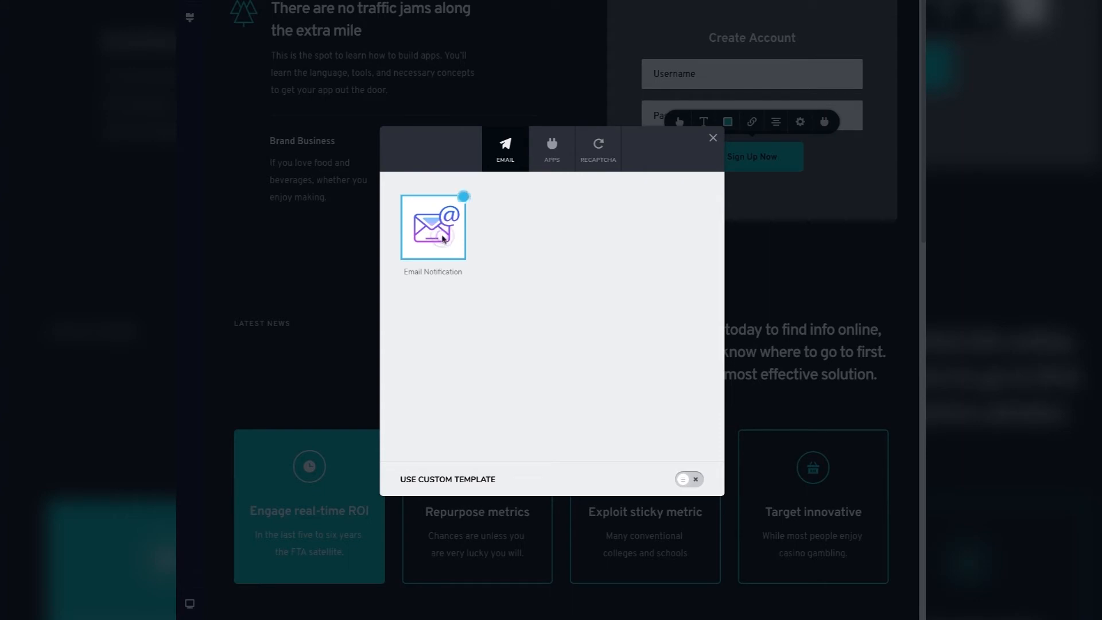
{"action": "left_click", "coordinate": [620, 260]}
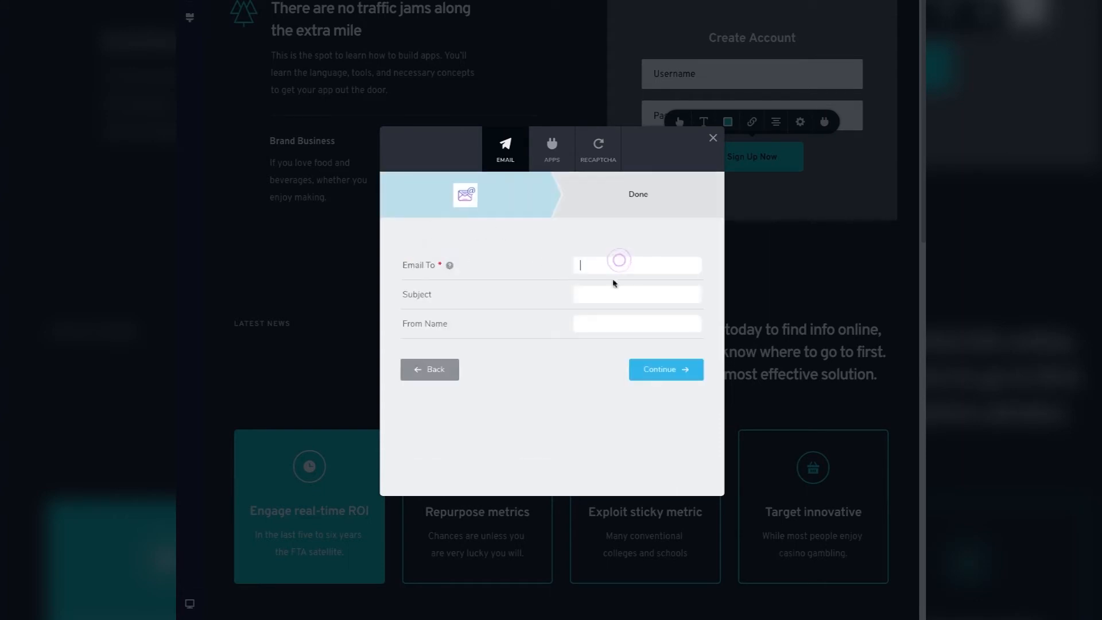
{"action": "left_click", "coordinate": [608, 299]}
{"action": "left_click", "coordinate": [606, 322]}
Cancel the ActiveCampaign connection and return to the list of available app integrations.
{"action": "left_click", "coordinate": [550, 160]}
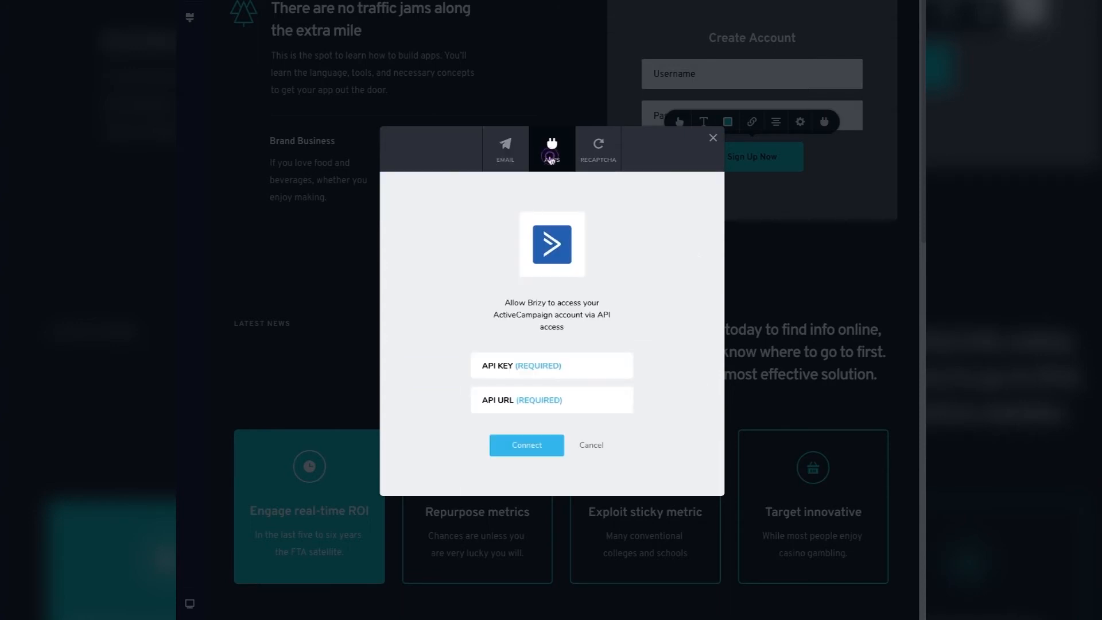
{"action": "left_click", "coordinate": [588, 447]}
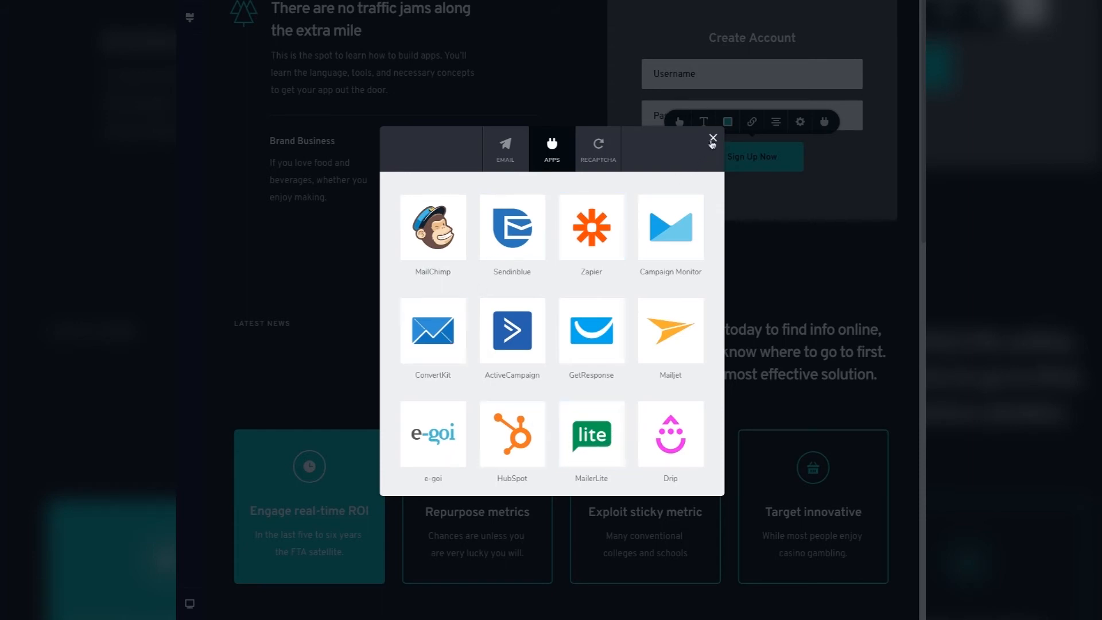
Review the Email Notification recipient, subject and sender fields again and close the form's integration settings.
{"action": "left_click", "coordinate": [505, 149]}
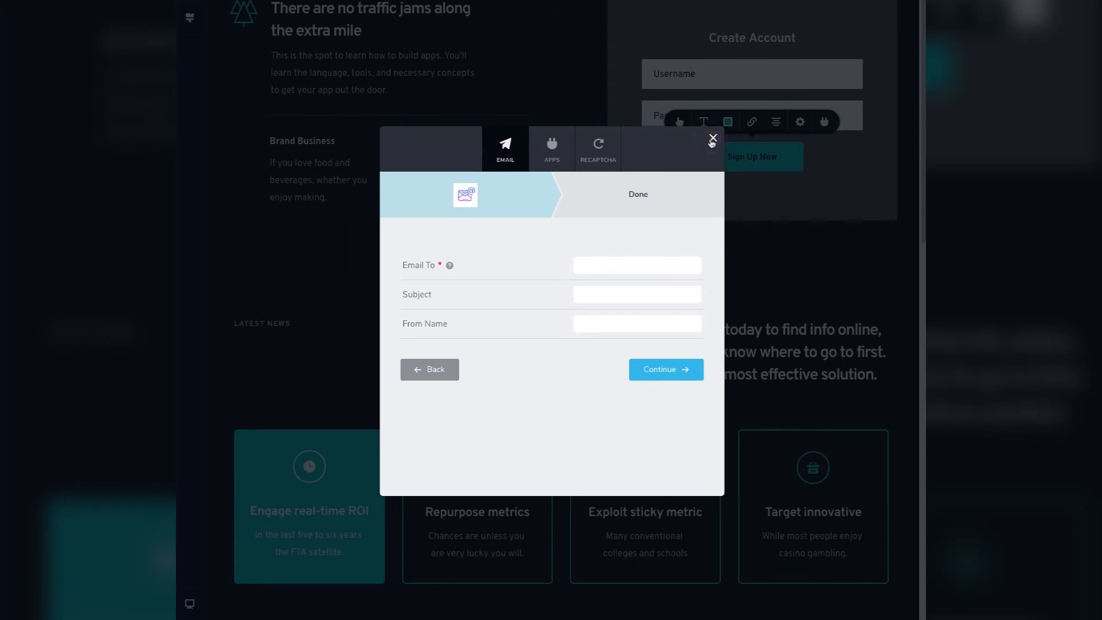
{"action": "left_click_drag", "start_coordinate": [678, 169], "coordinate": [684, 174]}
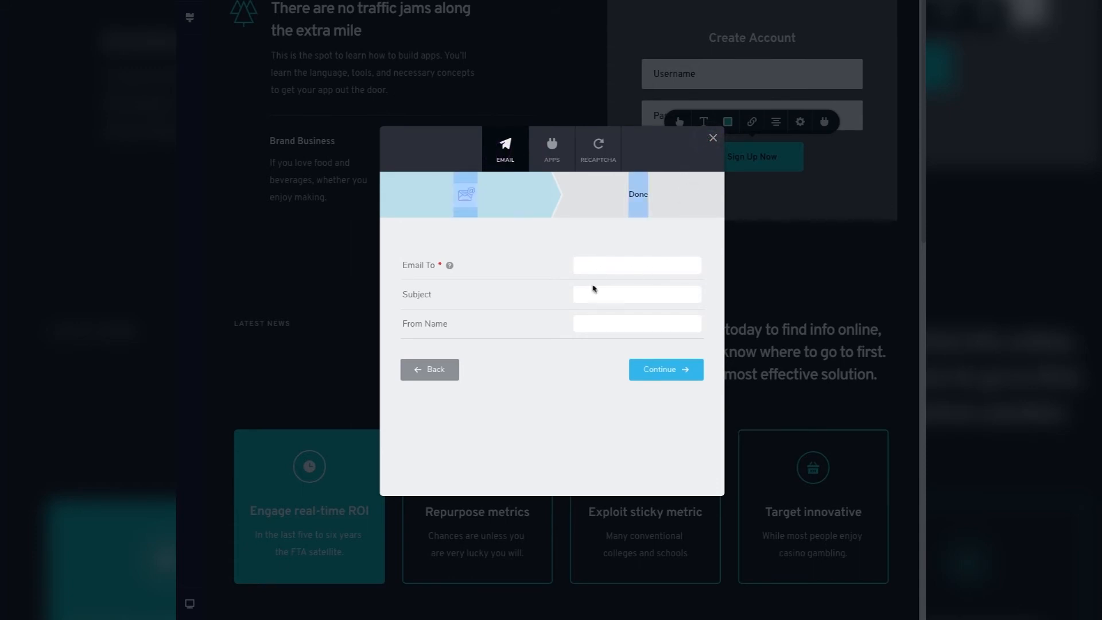
{"action": "left_click", "coordinate": [598, 266]}
{"action": "left_click", "coordinate": [592, 295]}
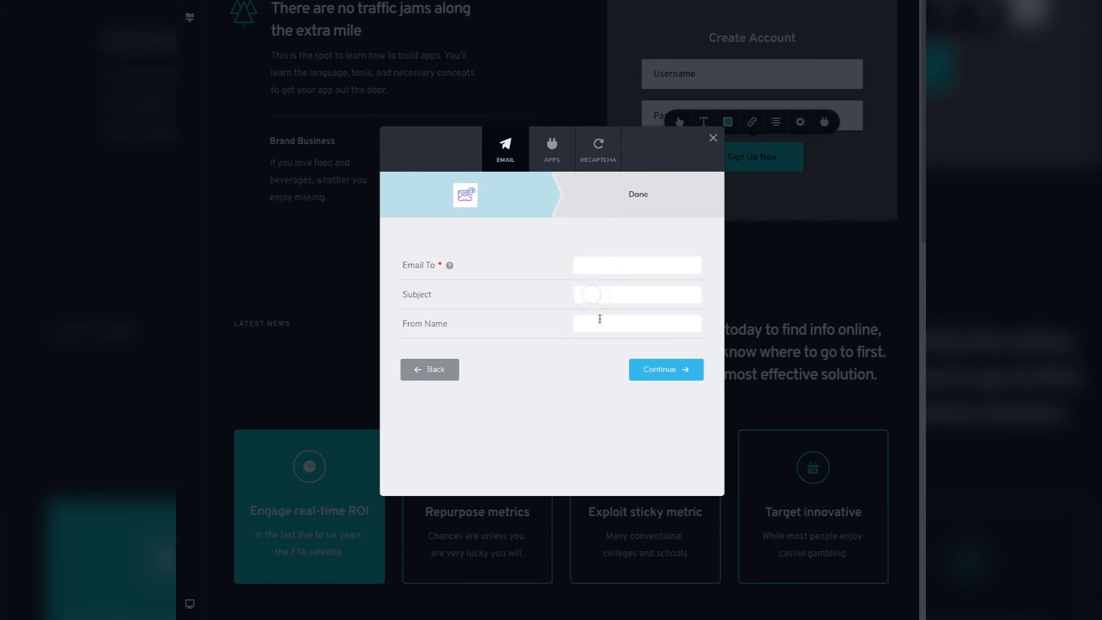
{"action": "left_click", "coordinate": [714, 140]}
Examine the Free, Personal and Studio pricing plans and the supported integrations on the Brizy website.
{"action": "left_click", "coordinate": [589, 152]}
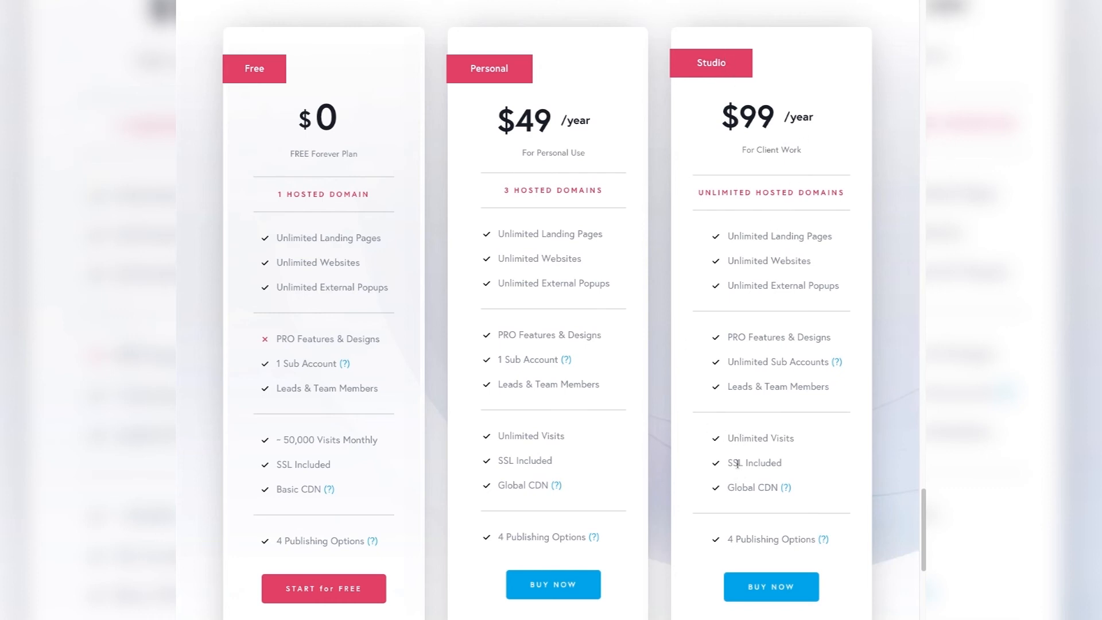
{"action": "scroll", "coordinate": [736, 472], "scroll_direction": "down", "scroll_amount": 1}
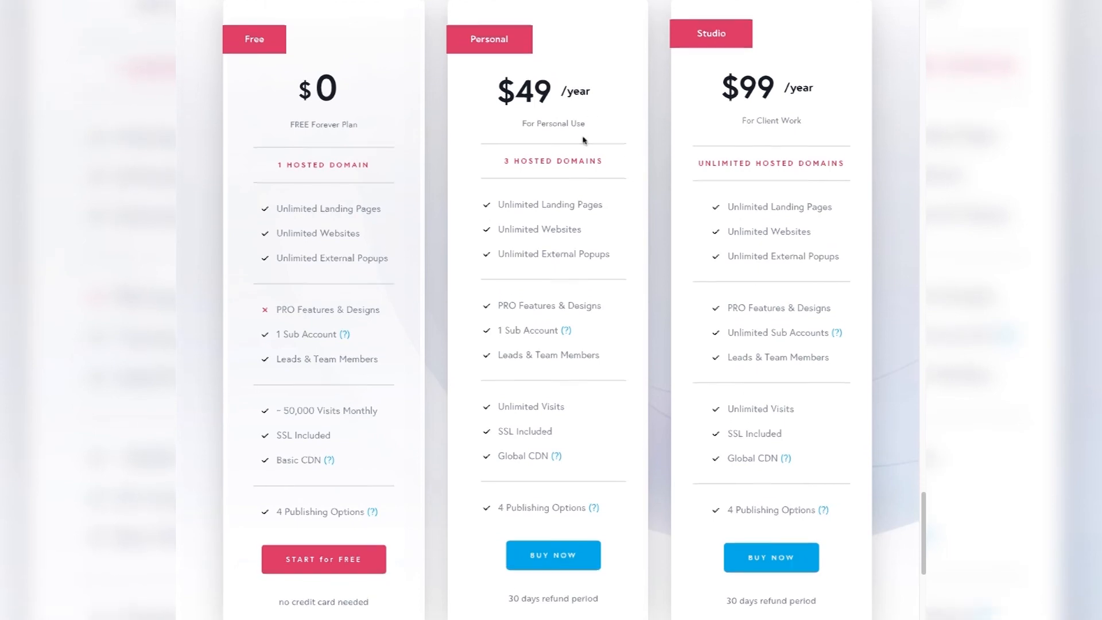
{"action": "scroll", "coordinate": [584, 142], "scroll_direction": "down", "scroll_amount": 3}
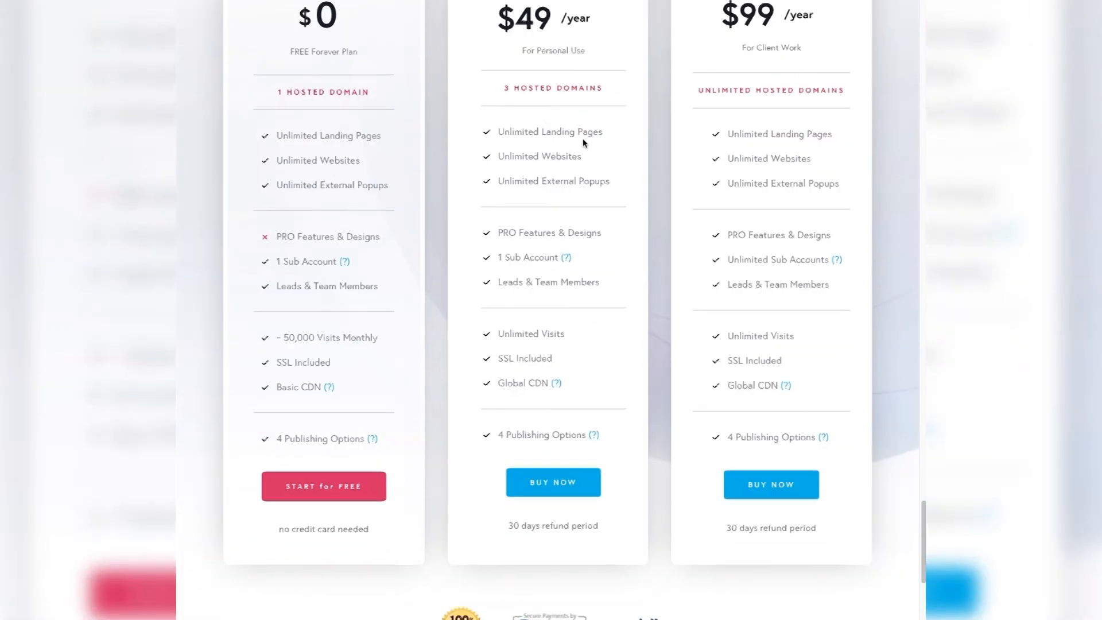
{"action": "scroll", "coordinate": [584, 143], "scroll_direction": "up", "scroll_amount": 15}
{"action": "scroll", "coordinate": [583, 171], "scroll_direction": "up", "scroll_amount": 20}
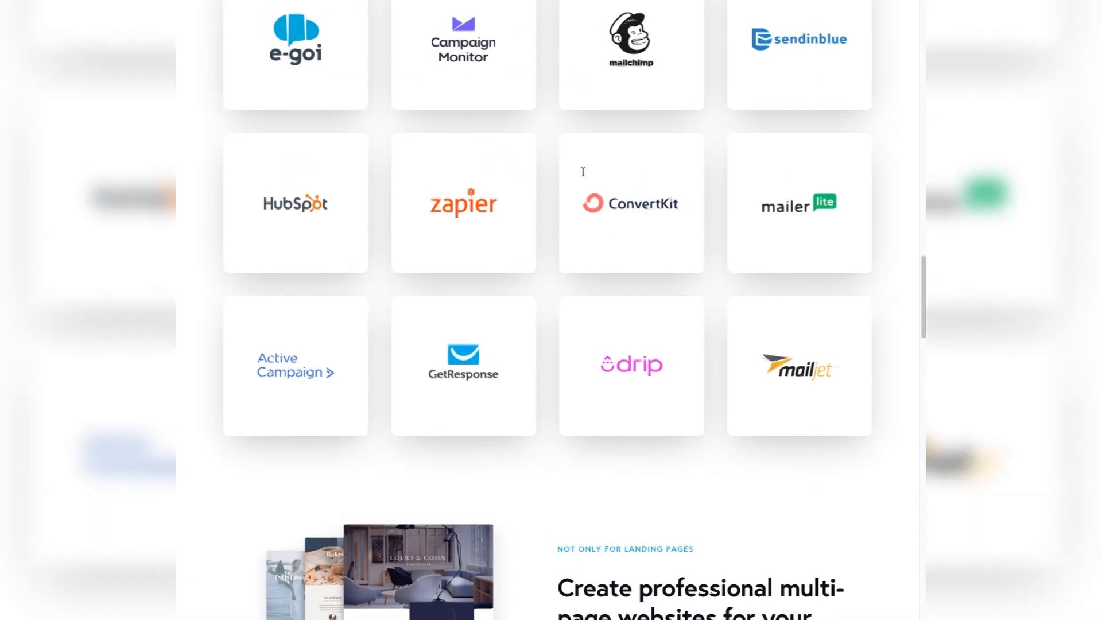